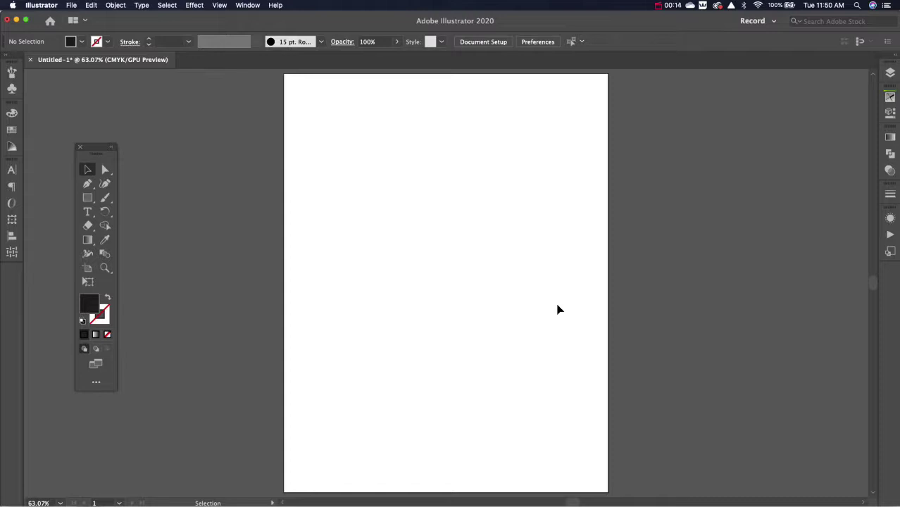
# Step: With the Paintbrush, draw three parallel downward curves
pyautogui.press('b')
pyautogui.moveTo(438, 164); pyautogui.dragTo(496, 279)
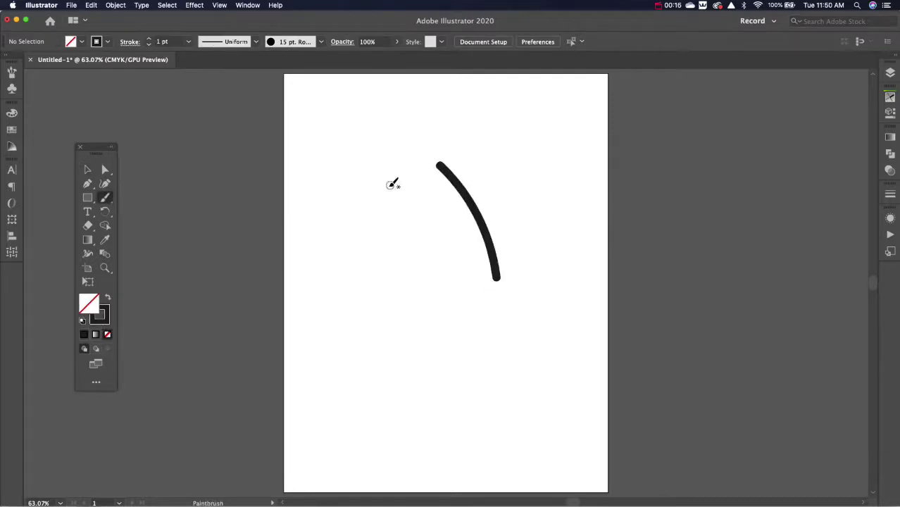
pyautogui.moveTo(402, 171)
pyautogui.mouseDown()
pyautogui.moveTo(453, 238)
pyautogui.moveTo(460, 286)
pyautogui.mouseUp()
pyautogui.moveTo(375, 190); pyautogui.dragTo(419, 296)
# Step: Add three long sweeping strokes crossing the curves, then marquee-select all six strokes
pyautogui.moveTo(474, 169); pyautogui.dragTo(344, 242)
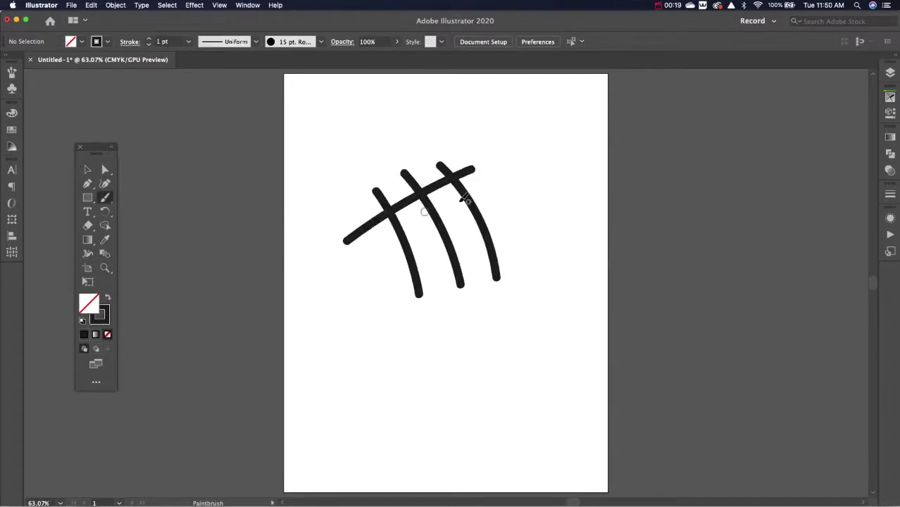
pyautogui.moveTo(496, 200); pyautogui.dragTo(360, 262)
pyautogui.moveTo(514, 229); pyautogui.dragTo(352, 304)
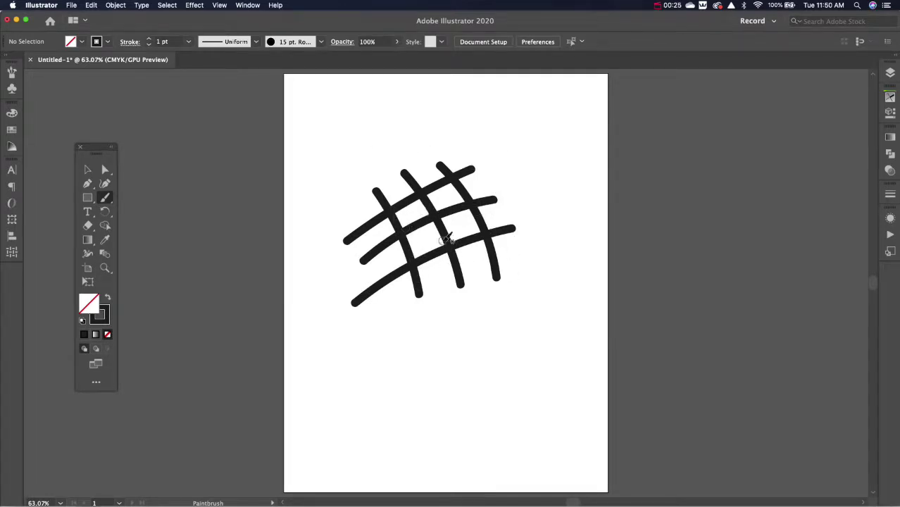
pyautogui.press('v')
pyautogui.moveTo(340, 155); pyautogui.dragTo(570, 361)
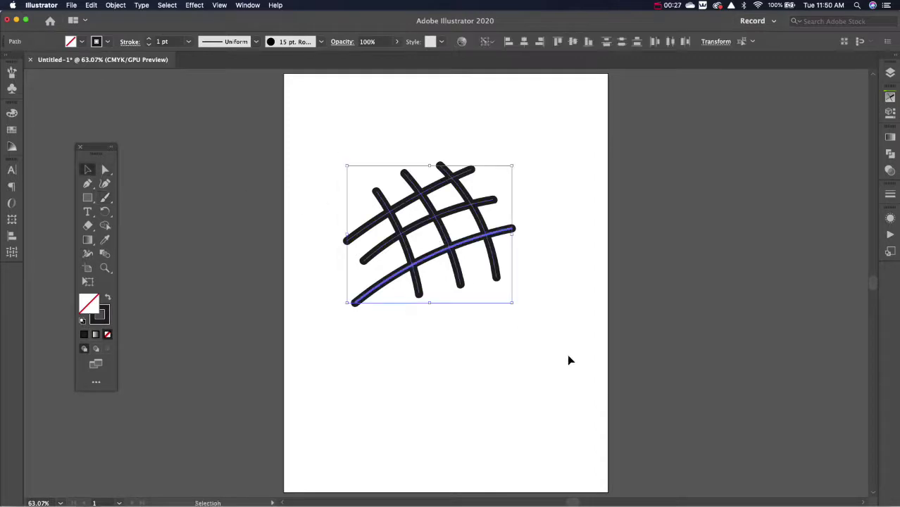
# Step: Expand the strokes' appearance, make a Live Paint group, and expand it into separate pieces
pyautogui.click(116, 5)
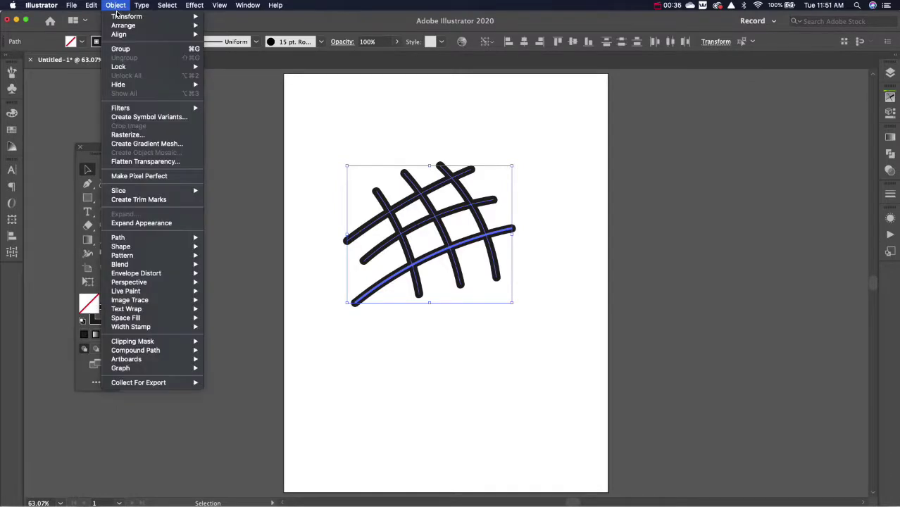
pyautogui.click(119, 223)
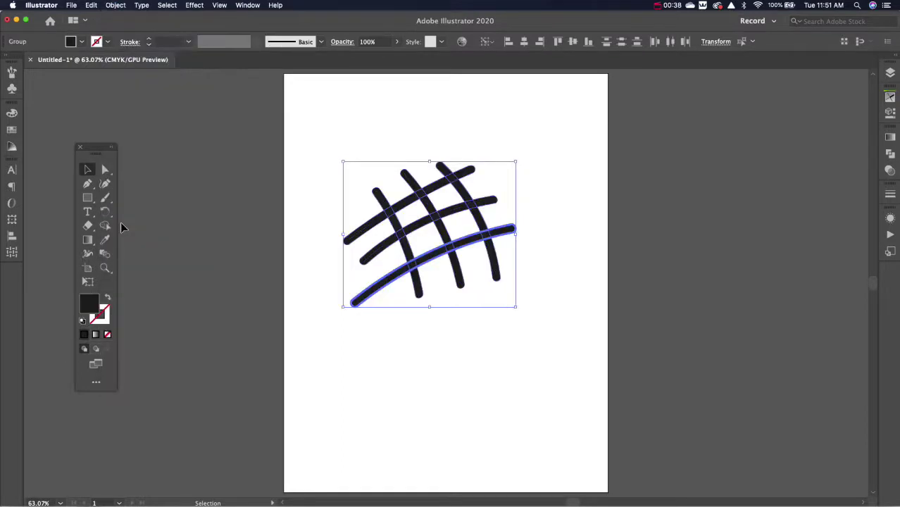
pyautogui.click(116, 5)
pyautogui.moveTo(130, 291)
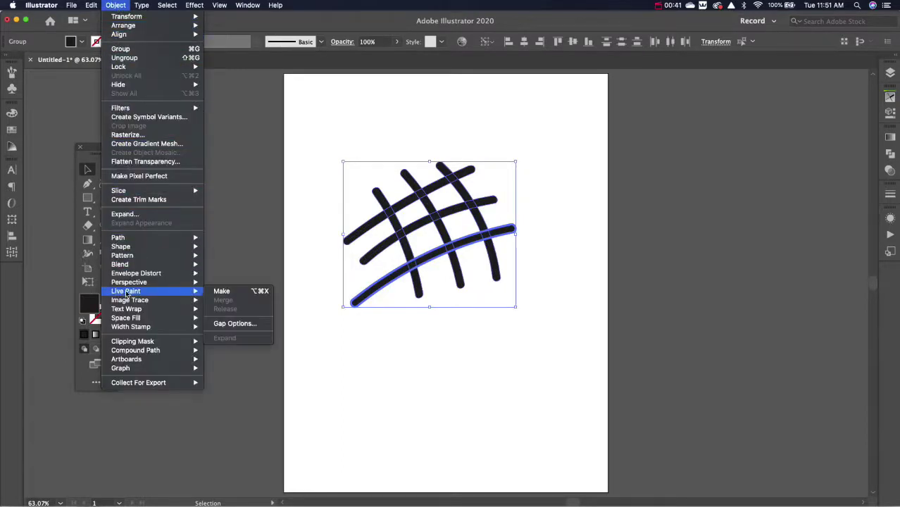
pyautogui.click(222, 292)
pyautogui.click(116, 6)
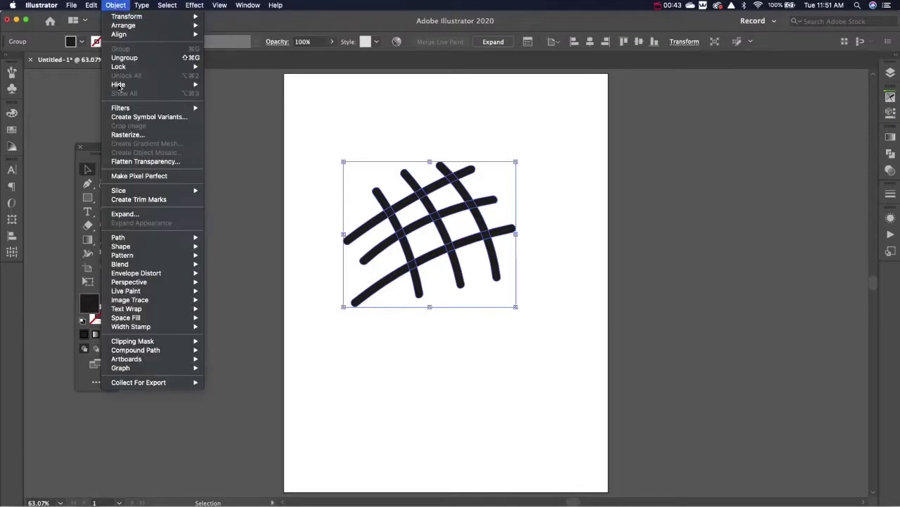
pyautogui.moveTo(148, 295)
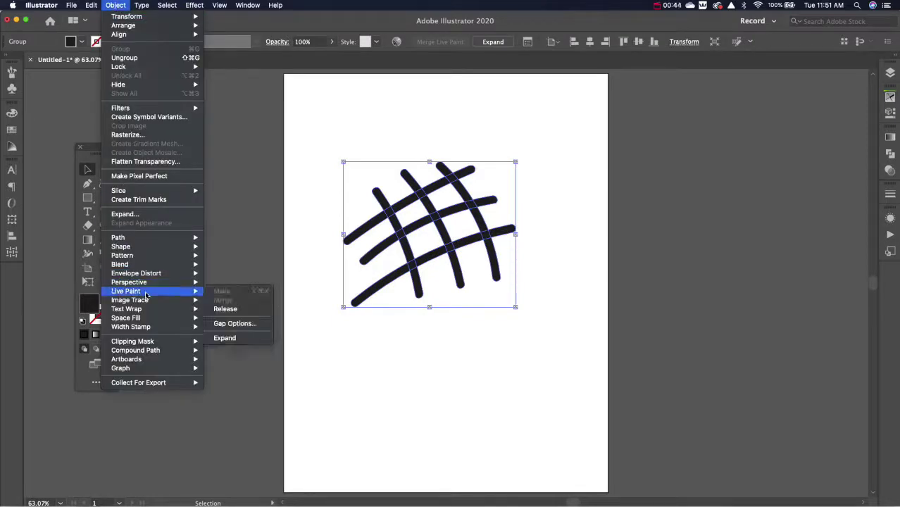
pyautogui.click(225, 339)
pyautogui.click(225, 339)
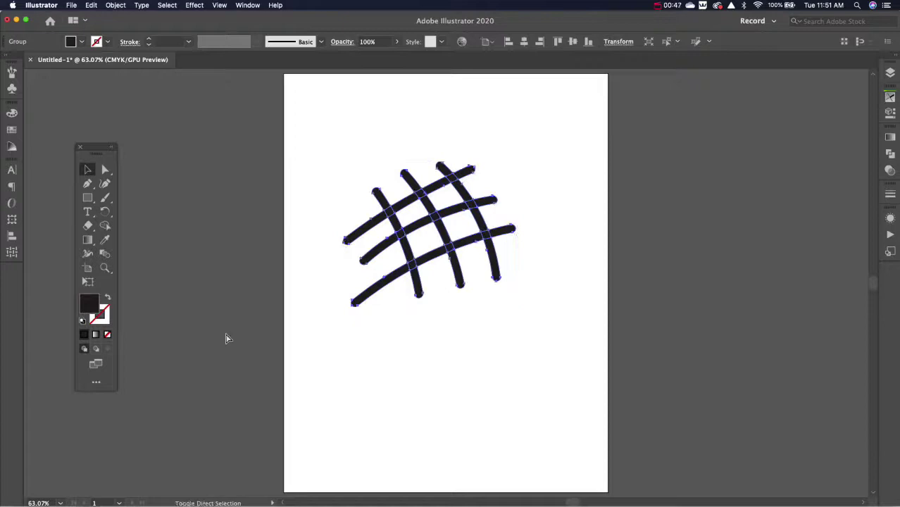
# Step: Trial-delete the grid's top-left stroke pieces, then undo it and clear the selection
pyautogui.click(363, 226)
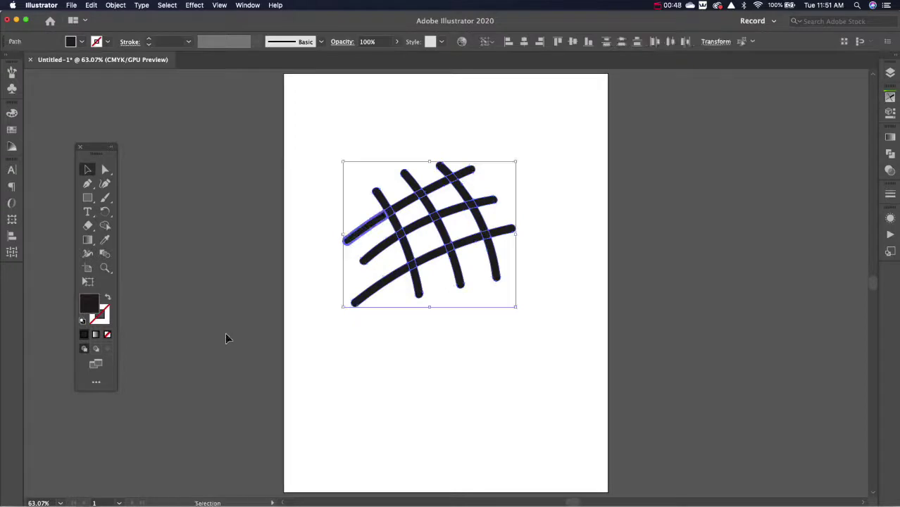
pyautogui.click(334, 181)
pyautogui.moveTo(364, 198); pyautogui.dragTo(446, 161)
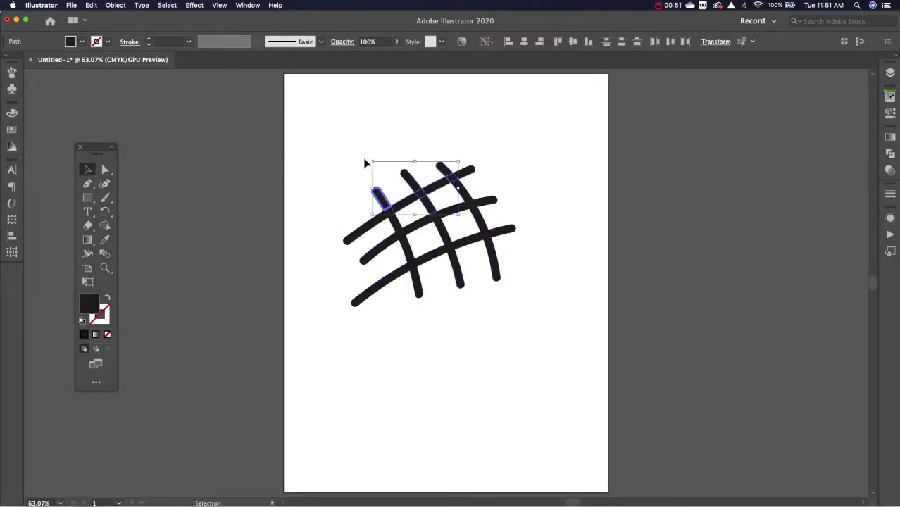
pyautogui.press('Delete')
pyautogui.press('cmd+z')
pyautogui.click(338, 169)
# Step: Delete the overhanging stubs along the top and right side of the grid
pyautogui.click(409, 174)
pyautogui.press('Delete')
pyautogui.click(442, 169)
pyautogui.press('Delete')
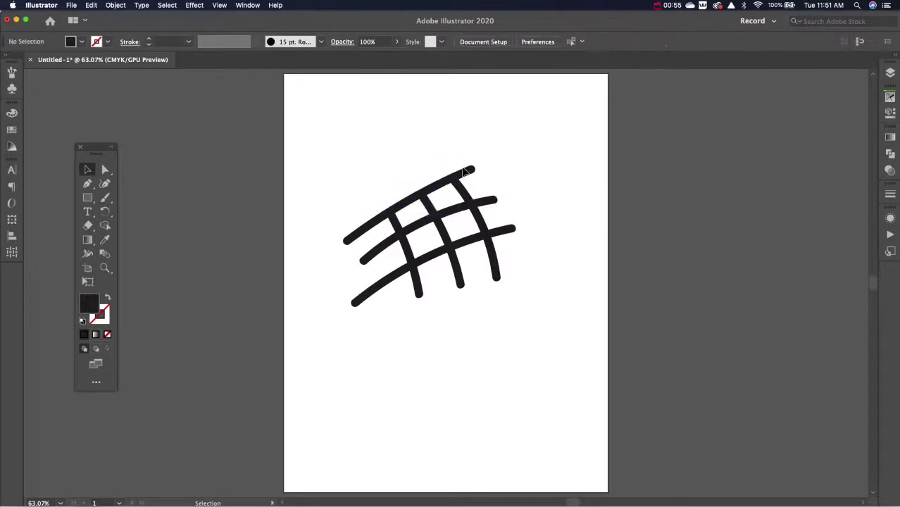
pyautogui.click(465, 172)
pyautogui.press('Delete')
pyautogui.click(487, 205)
pyautogui.press('Delete')
pyautogui.click(507, 233)
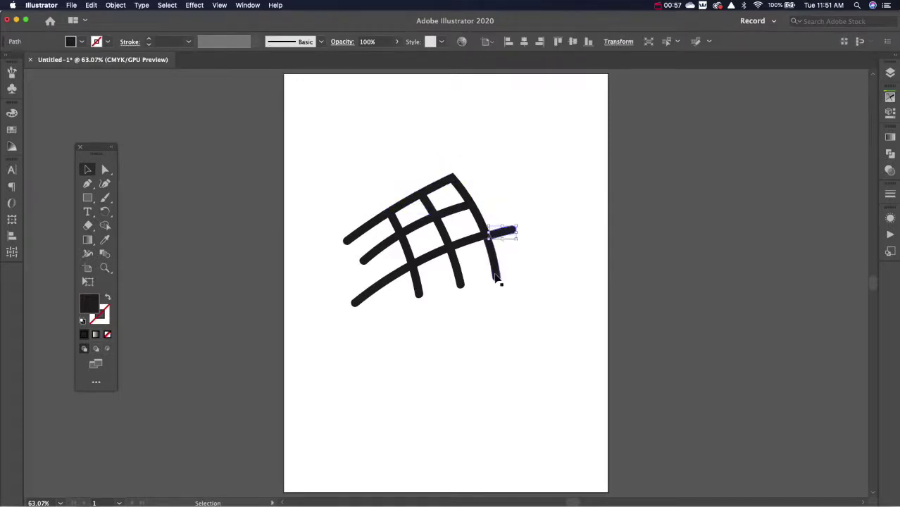
pyautogui.press('Delete')
# Step: Delete the lower and left overhanging pieces, leaving a clean window, and select it
pyautogui.click(492, 264)
pyautogui.press('Delete')
pyautogui.click(457, 281)
pyautogui.press('Delete')
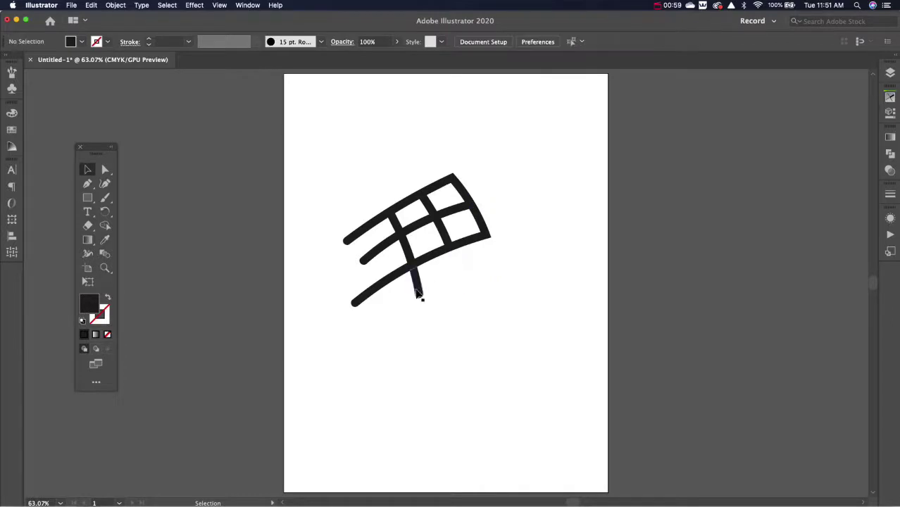
pyautogui.click(420, 292)
pyautogui.press('Delete')
pyautogui.click(388, 285)
pyautogui.press('Delete')
pyautogui.click(377, 255)
pyautogui.press('Delete')
pyautogui.click(368, 231)
pyautogui.press('Delete')
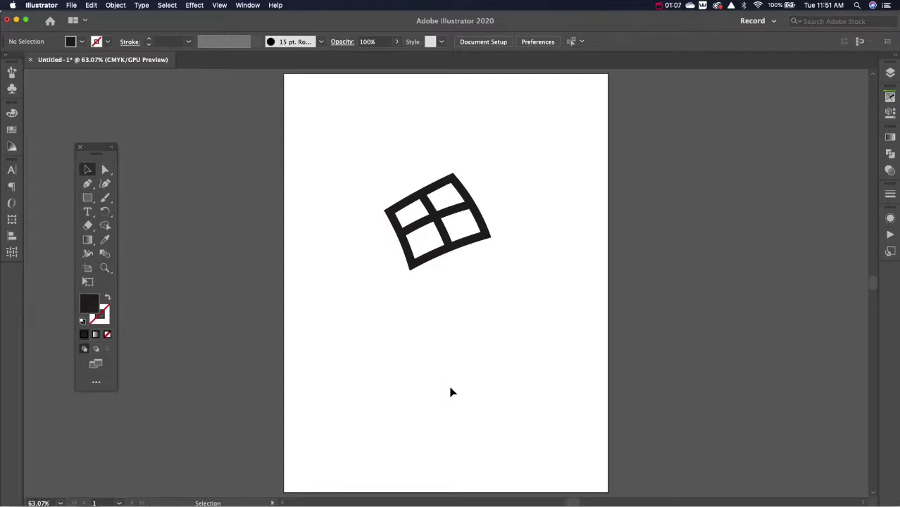
pyautogui.moveTo(393, 173); pyautogui.dragTo(479, 274)
# Step: Delete the window and brush a pointed arch crossed near its base by a curved bar
pyautogui.press('Delete')
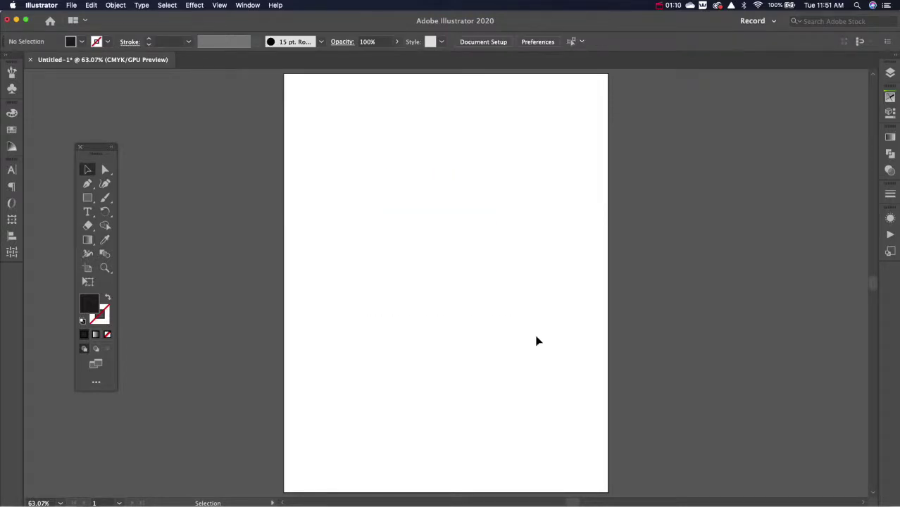
pyautogui.click(105, 199)
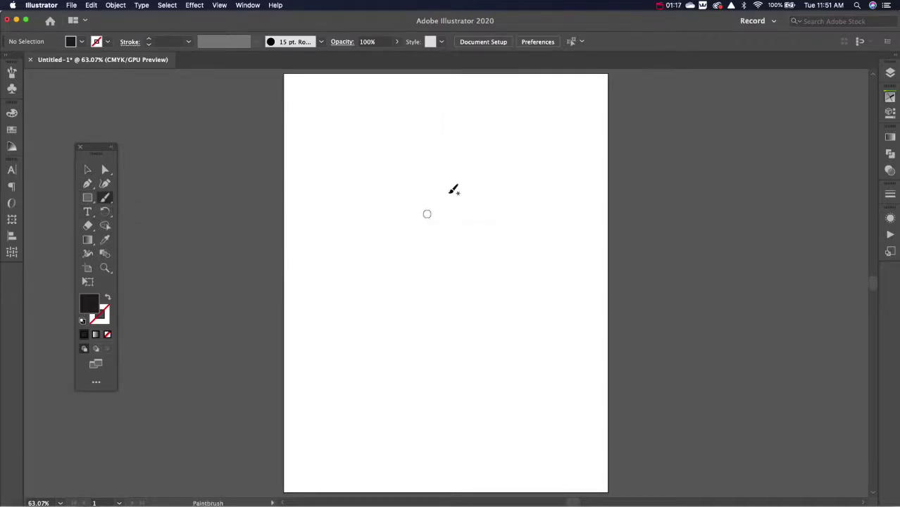
pyautogui.click(472, 228)
pyautogui.moveTo(474, 219)
pyautogui.mouseDown()
pyautogui.moveTo(428, 134)
pyautogui.moveTo(401, 250)
pyautogui.mouseUp()
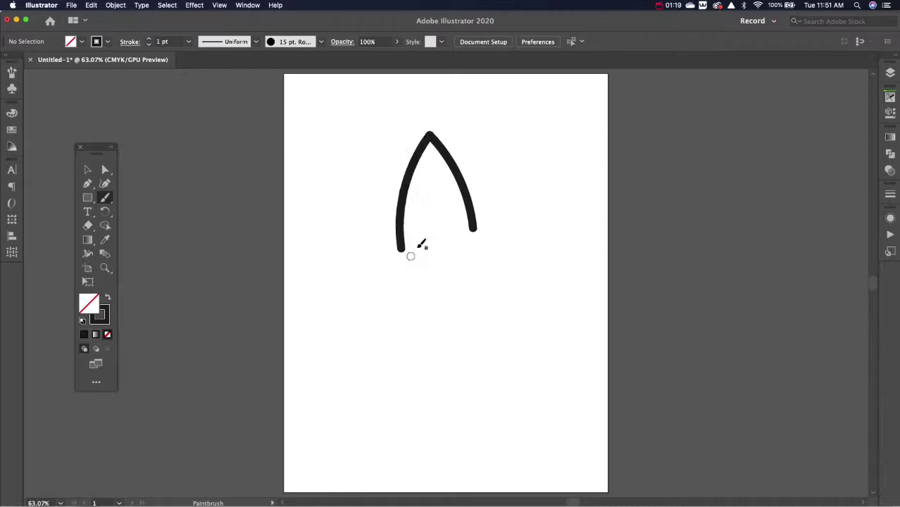
pyautogui.moveTo(484, 203); pyautogui.dragTo(374, 224)
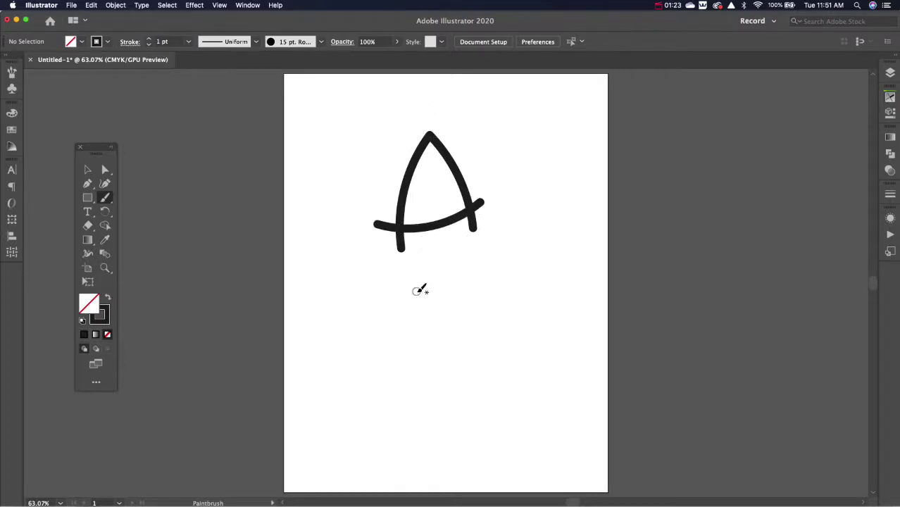
# Step: Select all the arch strokes and expand their appearance into outlines
pyautogui.click(88, 171)
pyautogui.moveTo(367, 133); pyautogui.dragTo(557, 298)
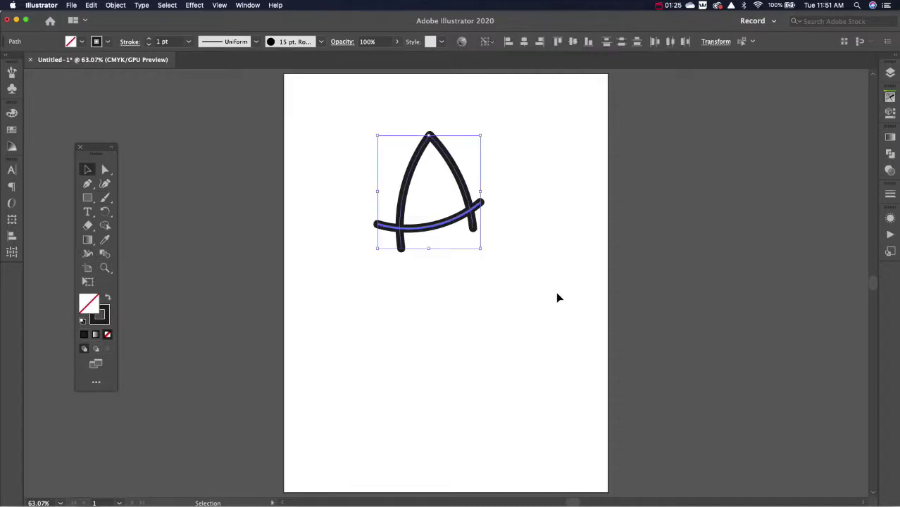
pyautogui.click(116, 5)
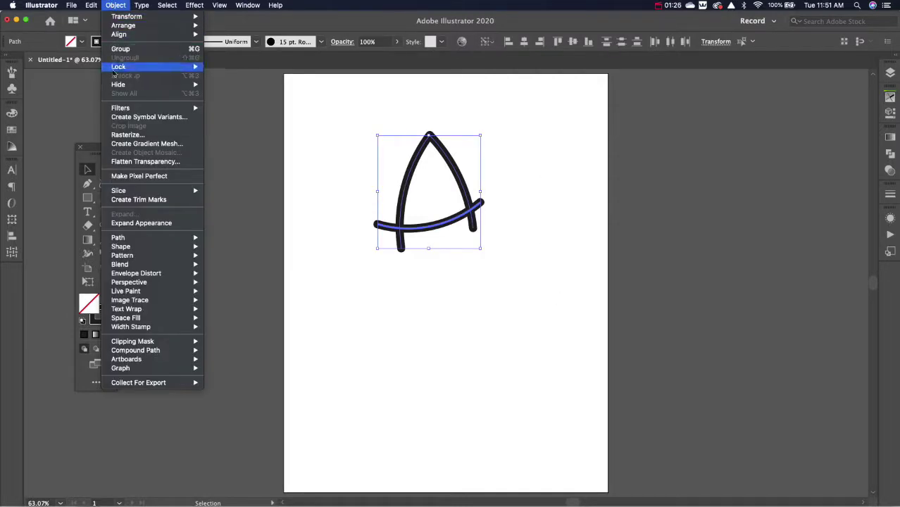
pyautogui.click(118, 223)
# Step: Make a Live Paint group, expand it, and ungroup the resulting pieces
pyautogui.click(115, 6)
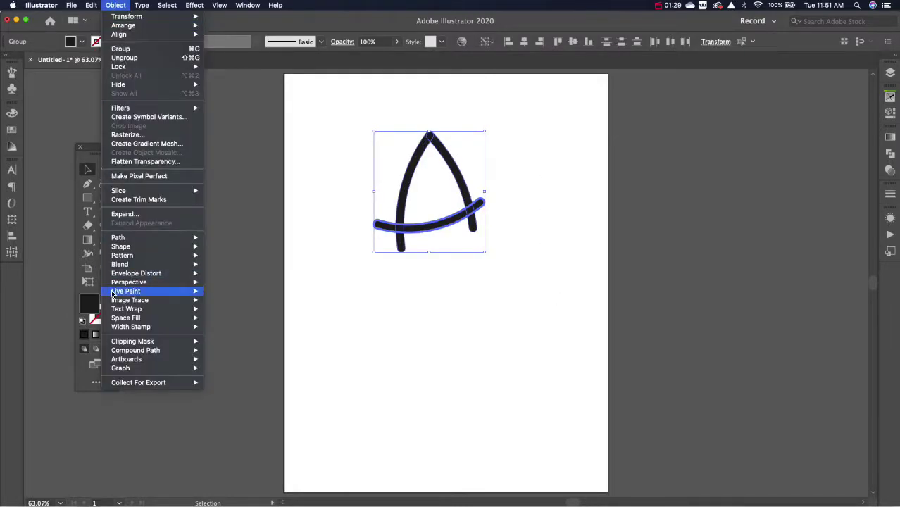
pyautogui.moveTo(116, 291)
pyautogui.click(223, 291)
pyautogui.click(115, 6)
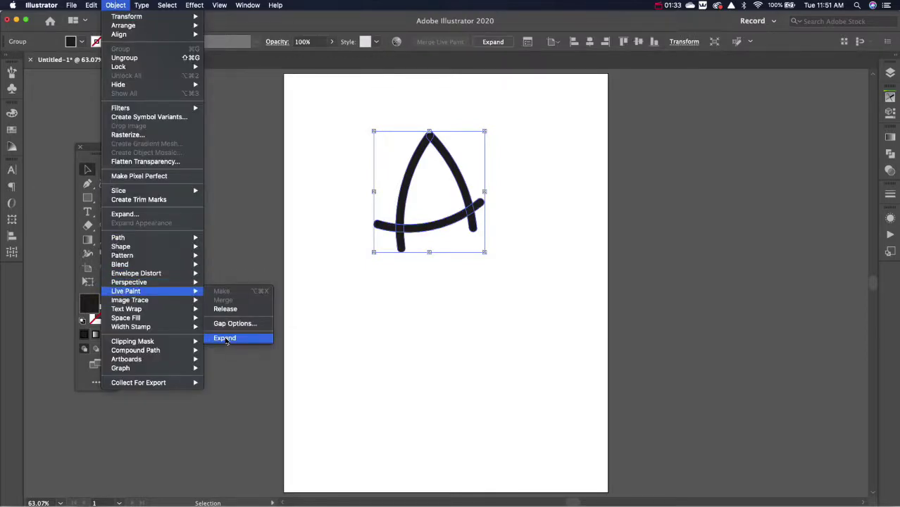
pyautogui.click(225, 338)
pyautogui.press('super+shift+g')
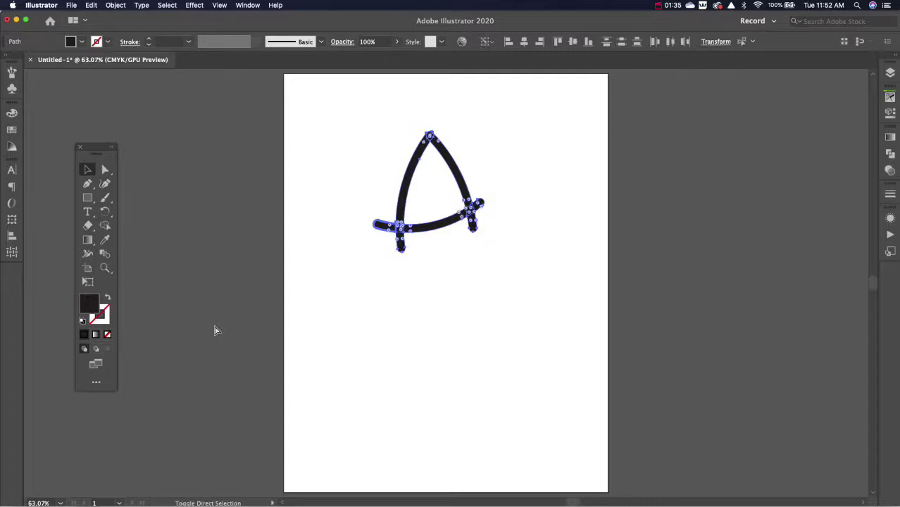
# Step: Trim the left overshooting tail pieces off the arch shape
pyautogui.click(352, 226)
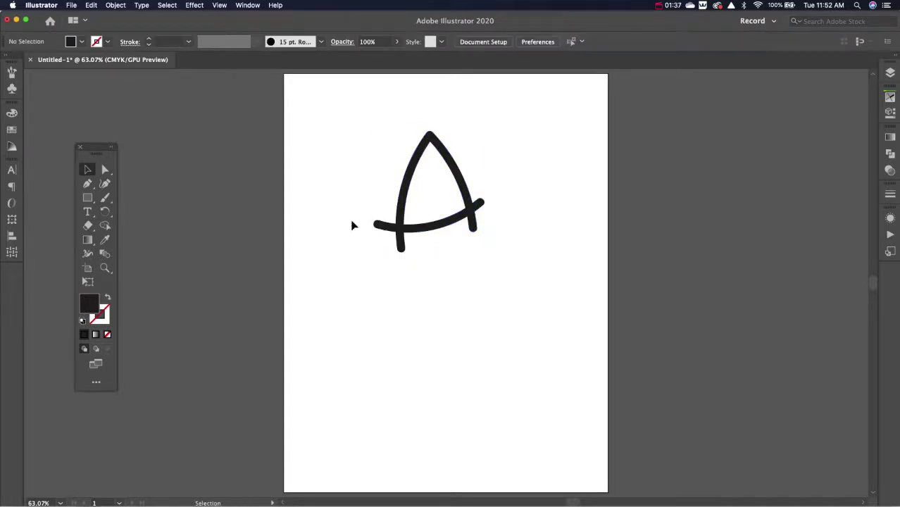
pyautogui.click(377, 233)
pyautogui.press('\\')
pyautogui.press('/')
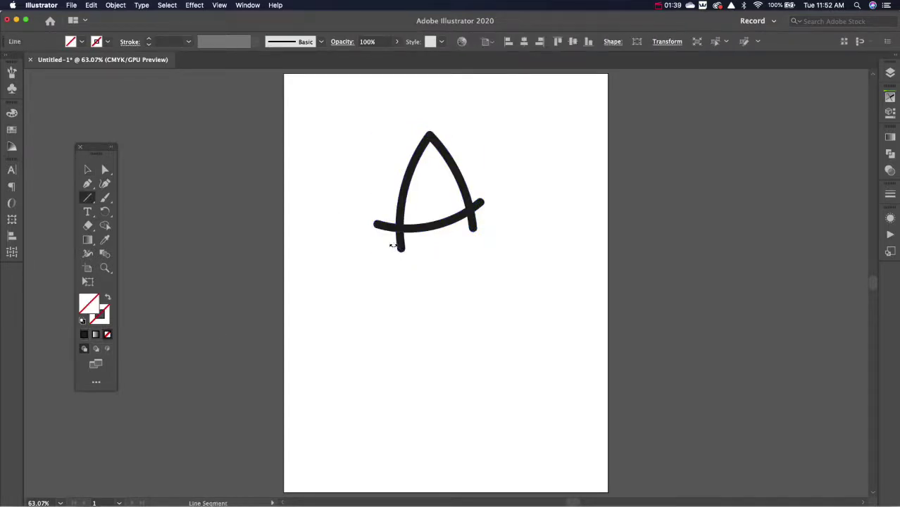
pyautogui.moveTo(400, 227); pyautogui.dragTo(381, 225)
pyautogui.press('v')
pyautogui.press('super+z')
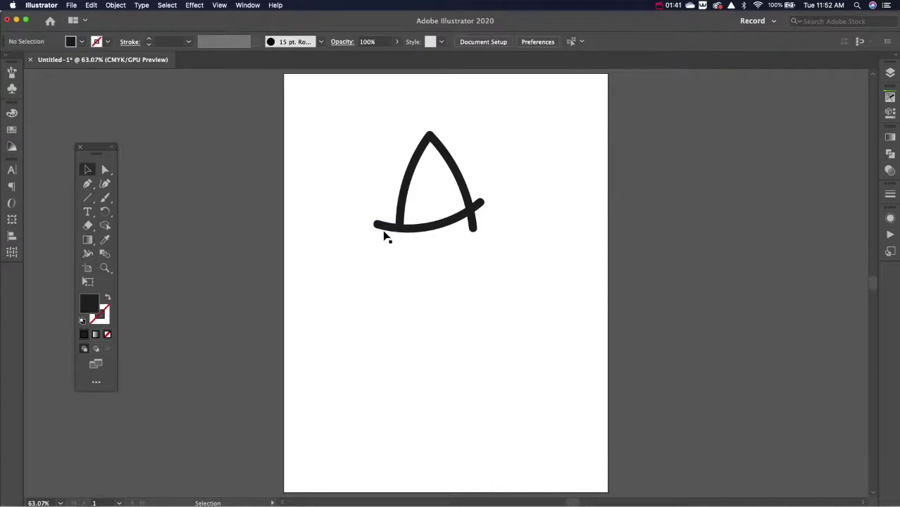
pyautogui.press('super+z')
pyautogui.press('super+z')
# Step: Select all remaining pieces and unite them in Pathfinder into one compound shape
pyautogui.press('super+a')
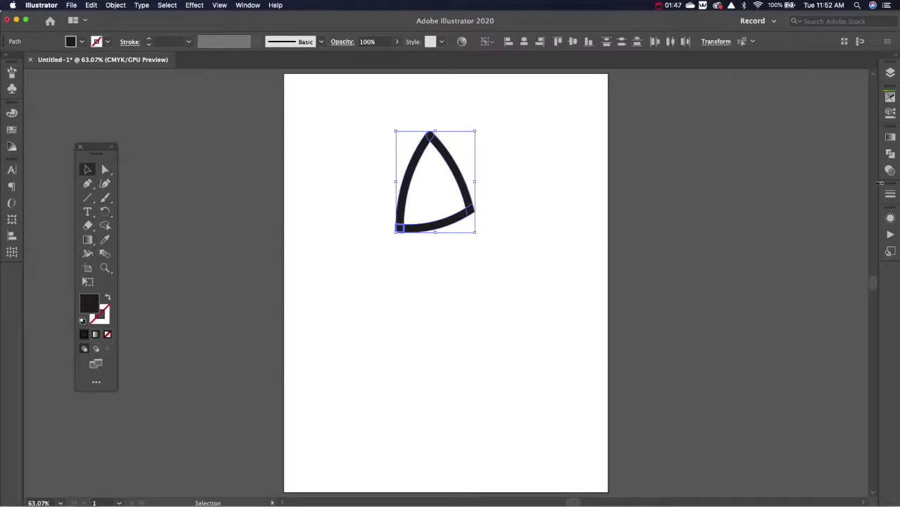
pyautogui.click(889, 155)
pyautogui.click(747, 163)
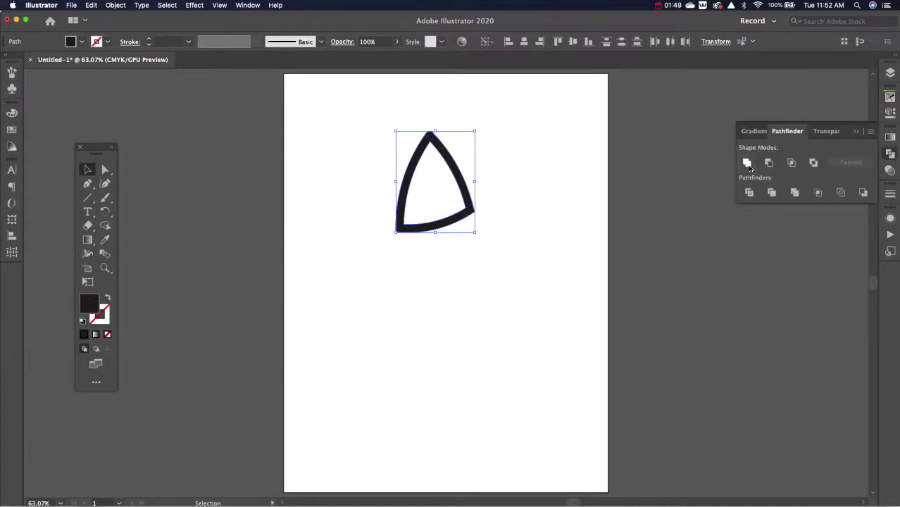
# Step: Swap fill and stroke to view the triangle as an outline, then delete it
pyautogui.click(107, 298)
pyautogui.click(386, 308)
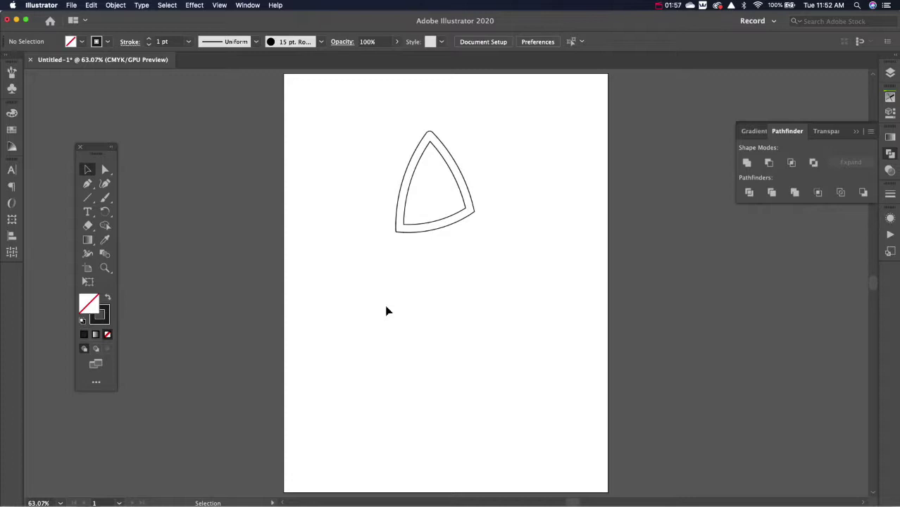
pyautogui.moveTo(379, 145); pyautogui.dragTo(533, 307)
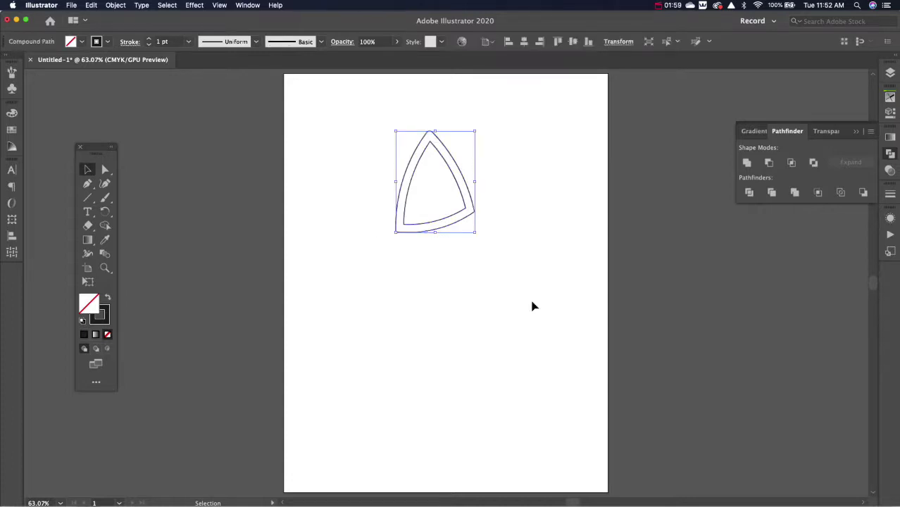
pyautogui.press('Delete')
pyautogui.click(88, 197)
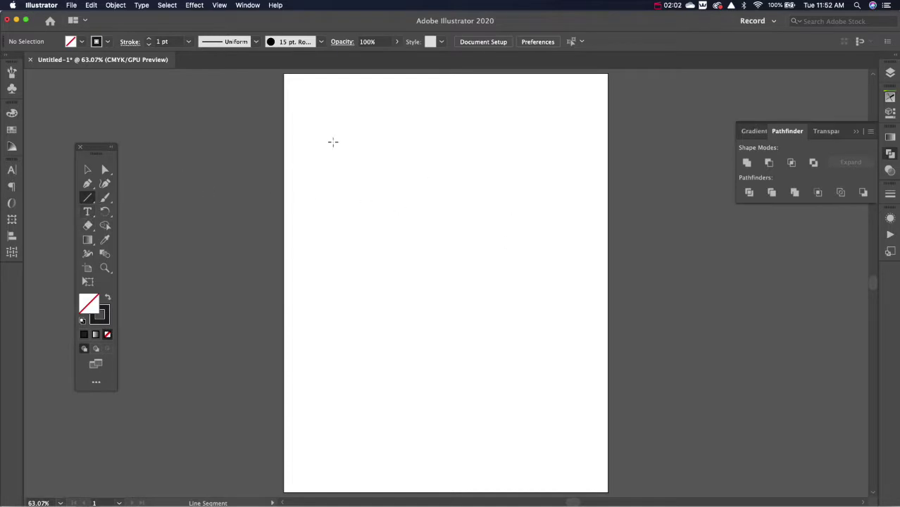
# Step: Set stroke weight to 8 pt and draw three horizontal and three near-vertical crossing lines
pyautogui.click(149, 39)
pyautogui.moveTo(518, 181); pyautogui.dragTo(338, 177)
pyautogui.moveTo(499, 212); pyautogui.dragTo(306, 210)
pyautogui.moveTo(498, 255); pyautogui.dragTo(327, 245)
pyautogui.moveTo(372, 146); pyautogui.dragTo(365, 305)
pyautogui.moveTo(419, 144); pyautogui.dragTo(416, 288)
pyautogui.moveTo(476, 144); pyautogui.dragTo(456, 322)
# Step: Select all the grid lines and expand them with Fill and Stroke checked
pyautogui.press('v')
pyautogui.moveTo(303, 136); pyautogui.dragTo(522, 355)
pyautogui.click(115, 5)
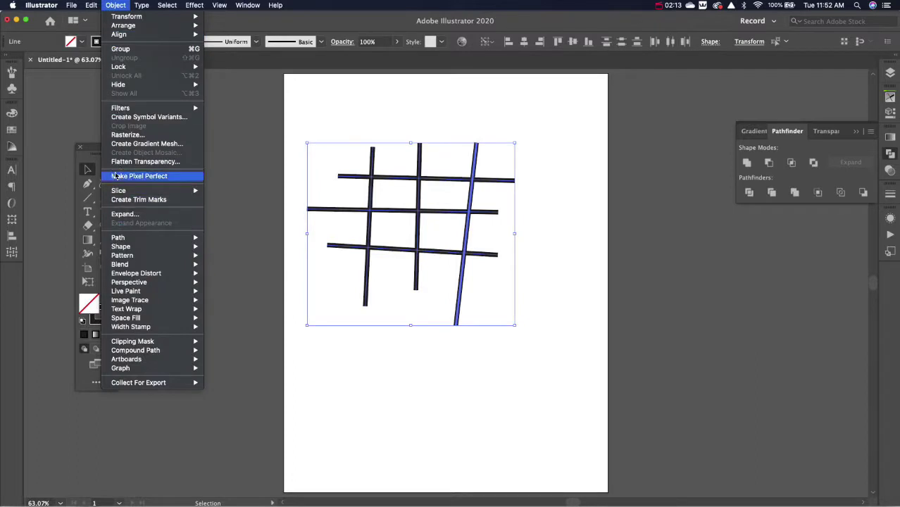
pyautogui.click(124, 213)
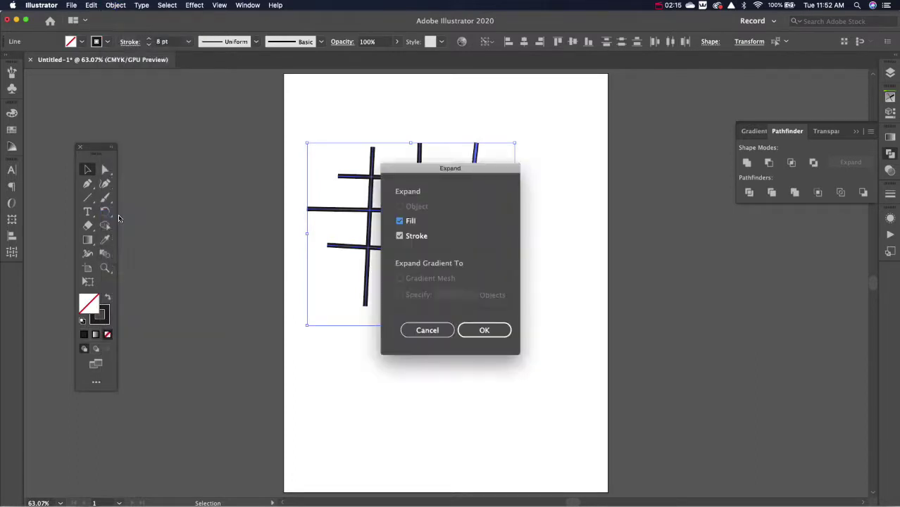
pyautogui.click(484, 329)
pyautogui.click(114, 5)
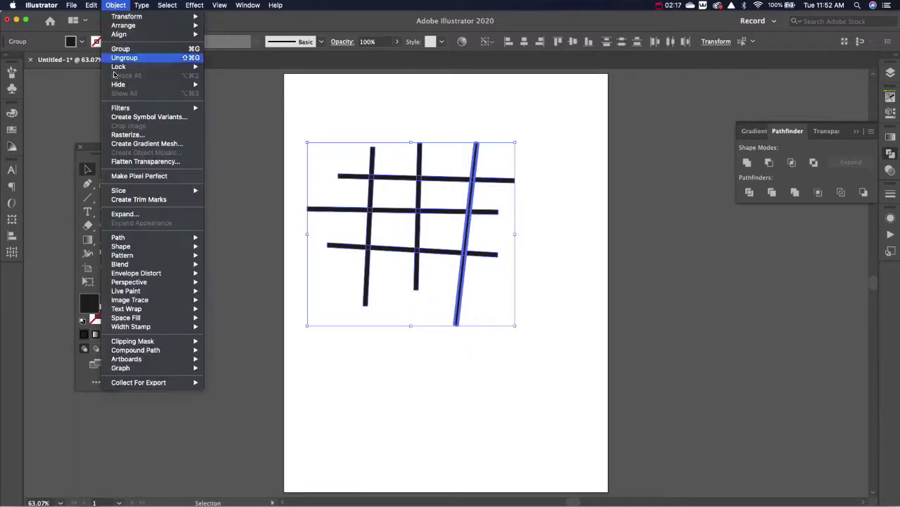
pyautogui.click(117, 214)
# Step: Make the grid a Live Paint group, expand it, and ungroup the pieces
pyautogui.click(116, 5)
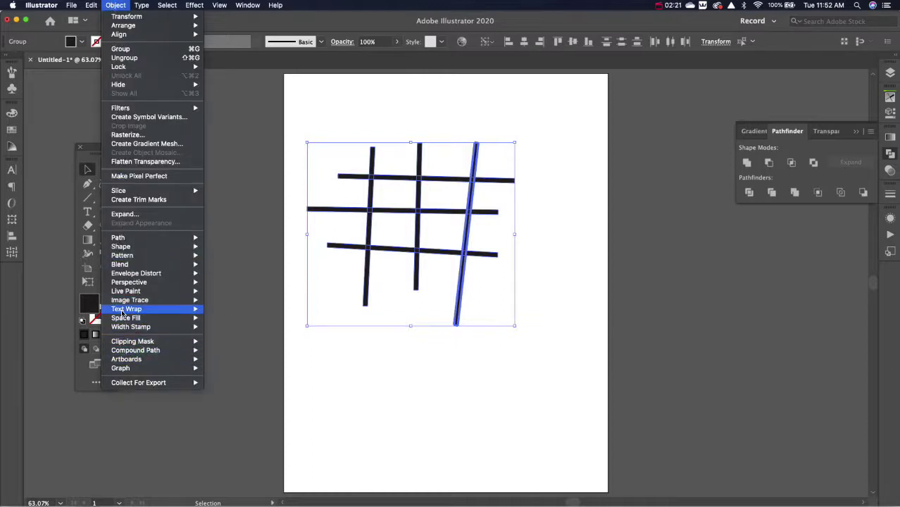
pyautogui.moveTo(124, 294)
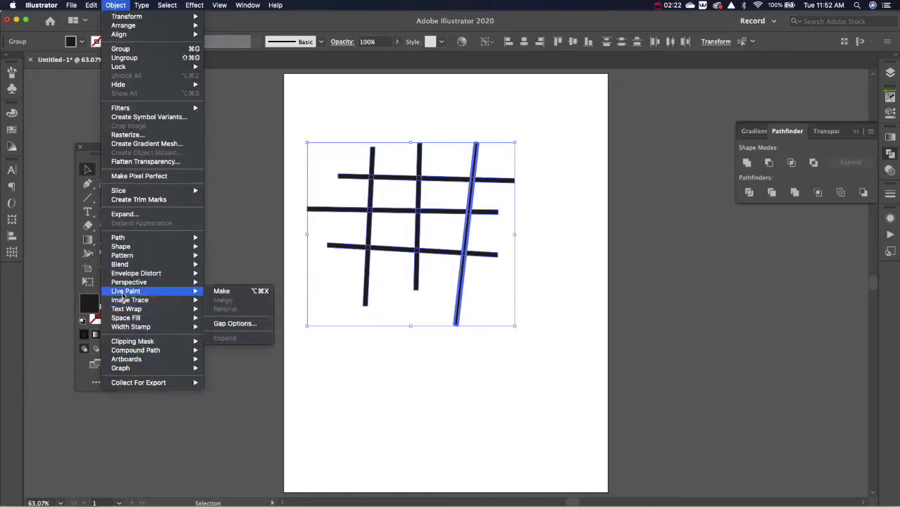
pyautogui.click(222, 291)
pyautogui.click(116, 5)
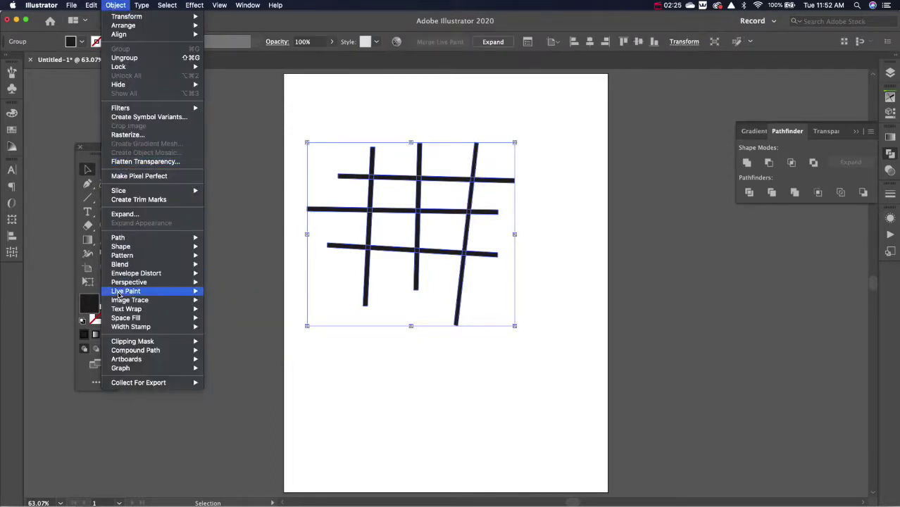
pyautogui.moveTo(120, 291)
pyautogui.click(226, 338)
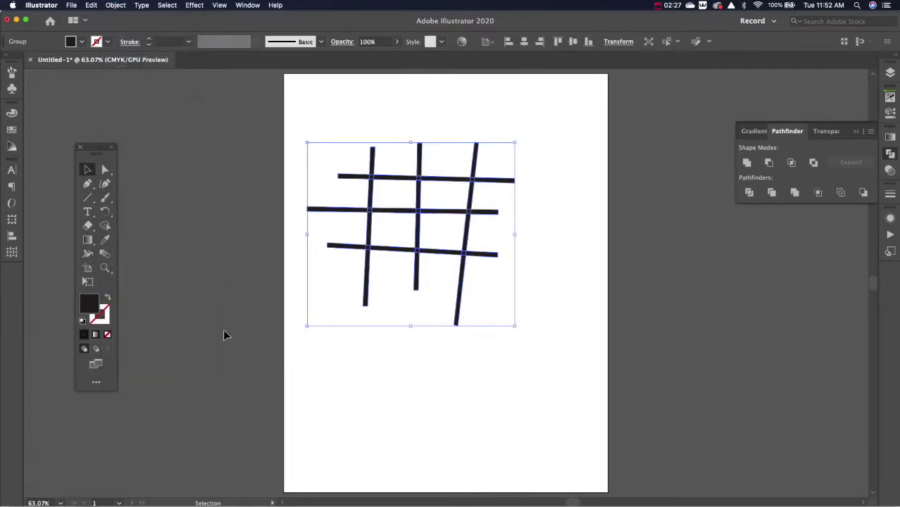
pyautogui.press('super')
# Step: Delete the top stubs of the three vertical lines
pyautogui.press('super+alt+bracketright')
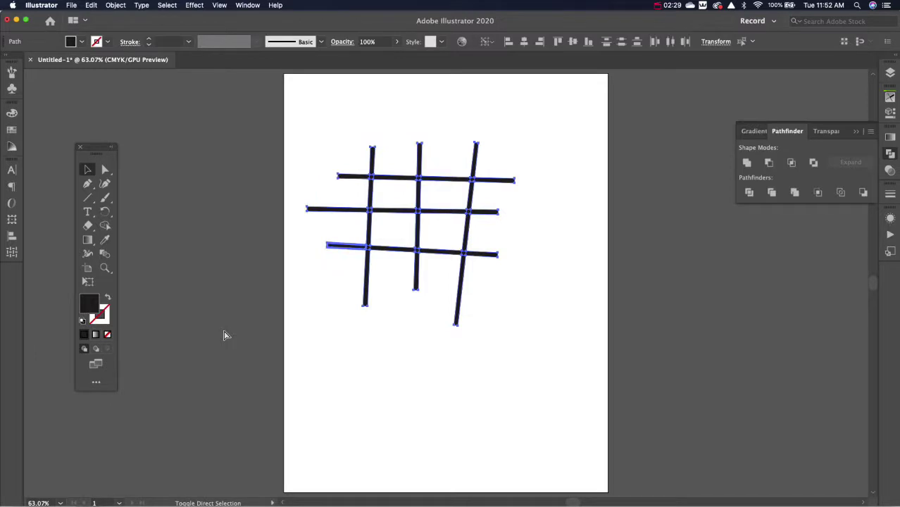
pyautogui.click(343, 156)
pyautogui.click(371, 158)
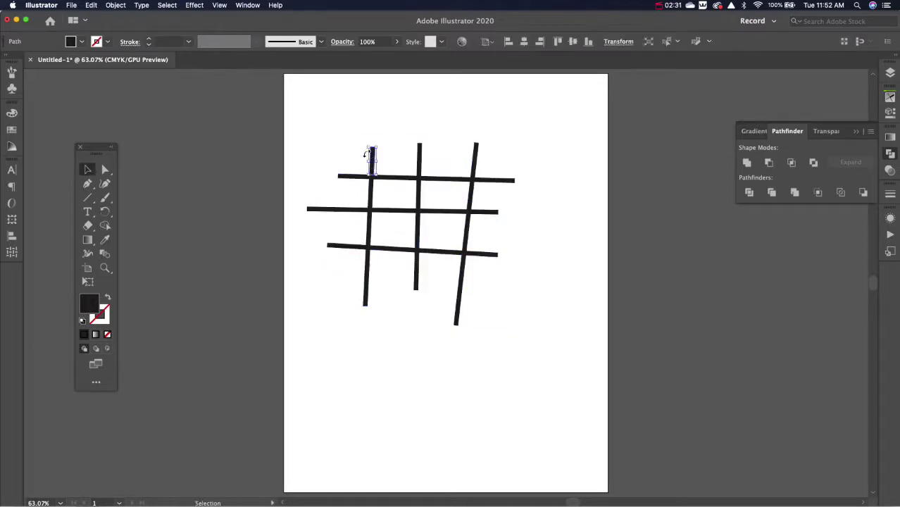
pyautogui.press('Delete')
pyautogui.moveTo(358, 144); pyautogui.dragTo(482, 167)
pyautogui.press('Delete')
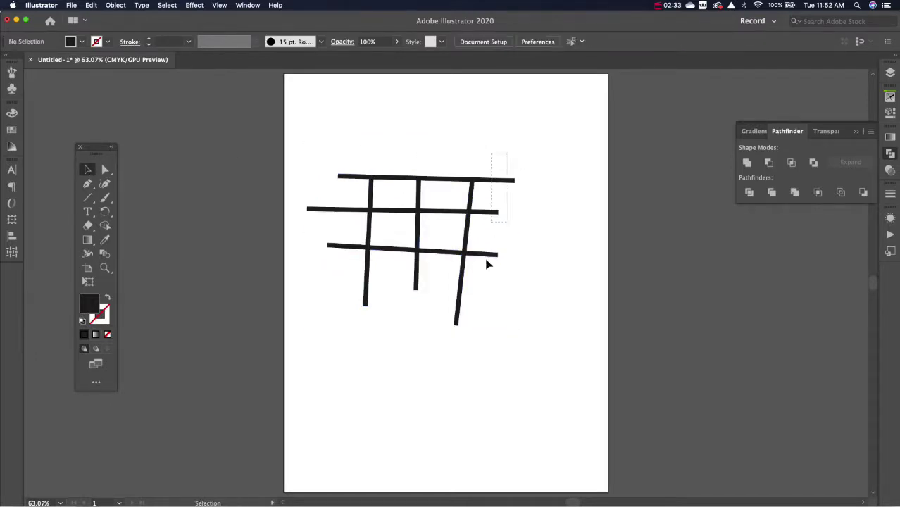
# Step: Delete the right, bottom and left stubs, then delete the whole window grid
pyautogui.press('Delete')
pyautogui.moveTo(487, 263); pyautogui.dragTo(314, 281)
pyautogui.press('Delete')
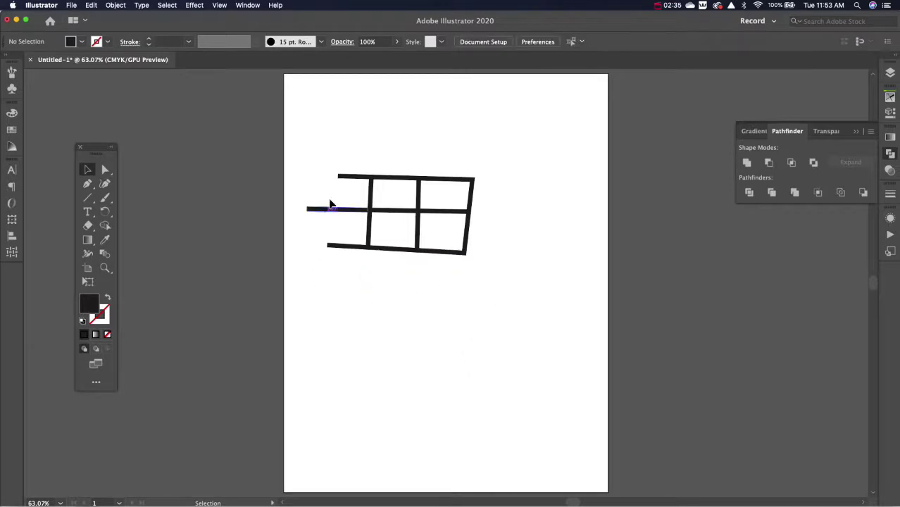
pyautogui.moveTo(354, 144); pyautogui.dragTo(342, 311)
pyautogui.press('Delete')
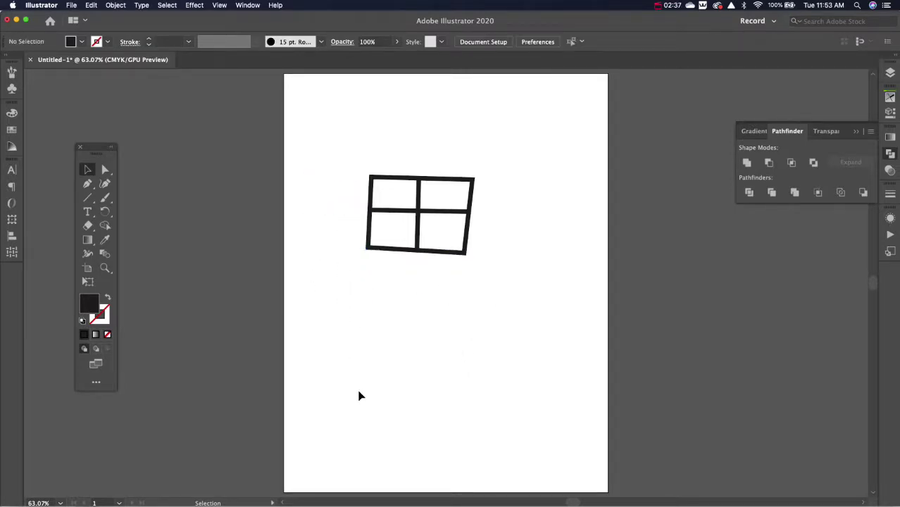
pyautogui.moveTo(358, 179); pyautogui.dragTo(542, 328)
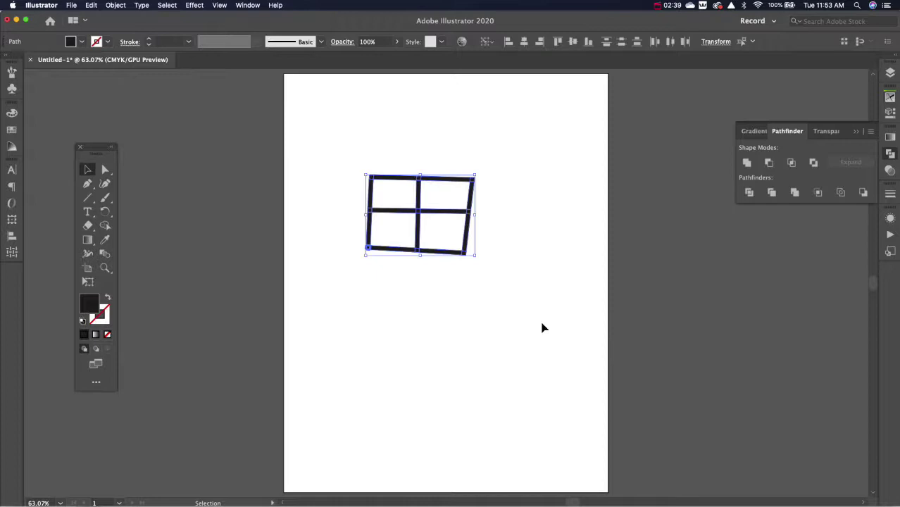
pyautogui.press('Delete')
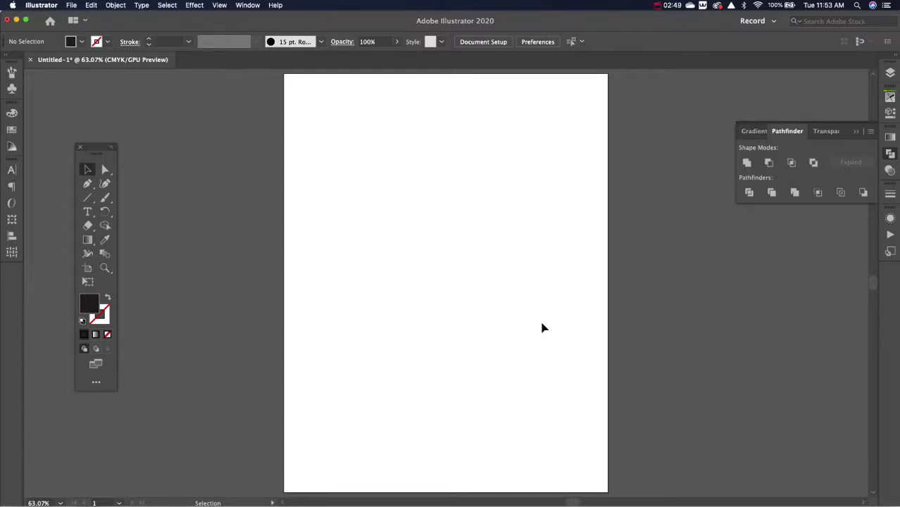
# Step: Paint six overlapping curved Paintbrush strokes, including a hook, a diagonal and a loop, then select them all
pyautogui.click(104, 198)
pyautogui.moveTo(431, 155)
pyautogui.mouseDown()
pyautogui.moveTo(469, 235)
pyautogui.moveTo(340, 255)
pyautogui.mouseUp()
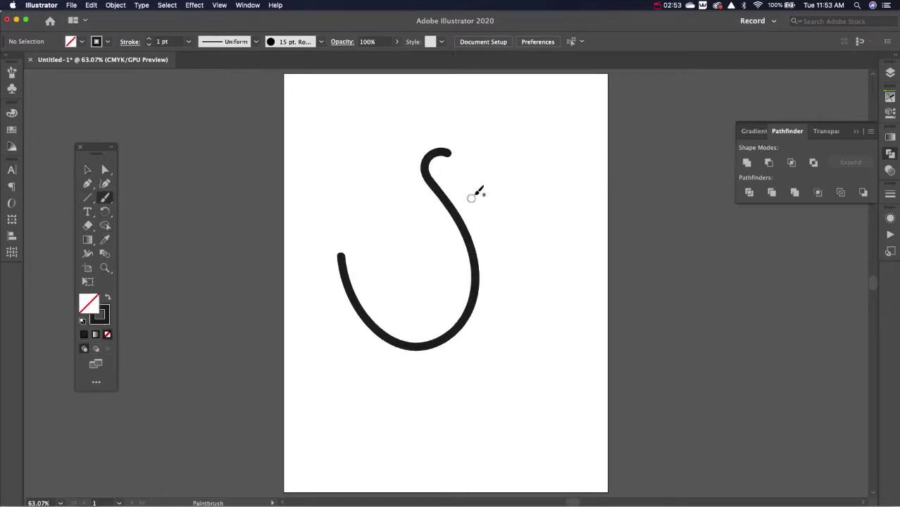
pyautogui.moveTo(476, 192); pyautogui.dragTo(373, 415)
pyautogui.moveTo(490, 367)
pyautogui.mouseDown()
pyautogui.moveTo(373, 205)
pyautogui.moveTo(395, 160)
pyautogui.mouseUp()
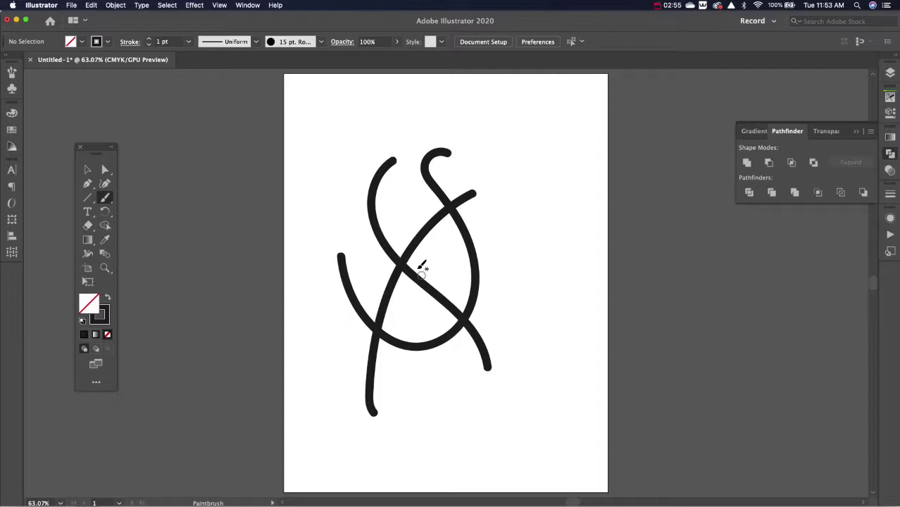
pyautogui.moveTo(361, 229); pyautogui.dragTo(436, 282)
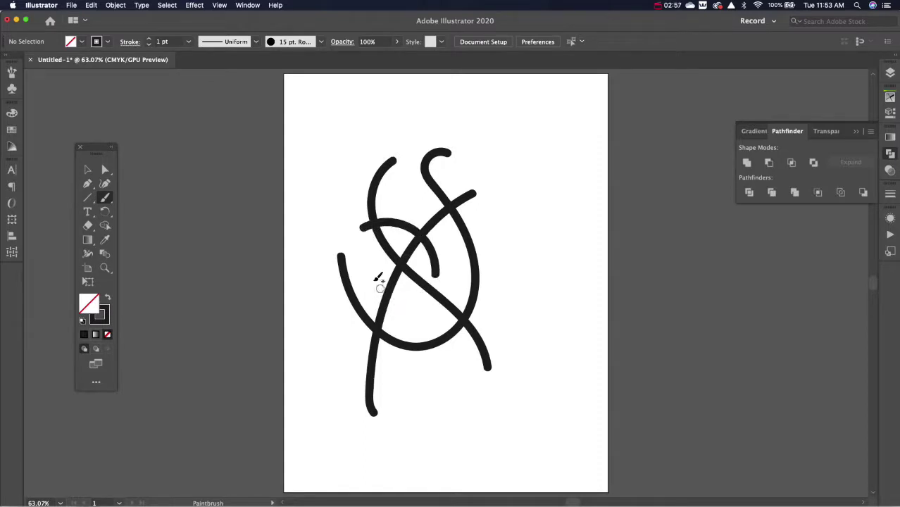
pyautogui.moveTo(364, 276); pyautogui.dragTo(415, 317)
pyautogui.moveTo(459, 267)
pyautogui.mouseDown()
pyautogui.moveTo(512, 281)
pyautogui.moveTo(467, 367)
pyautogui.moveTo(525, 322)
pyautogui.mouseUp()
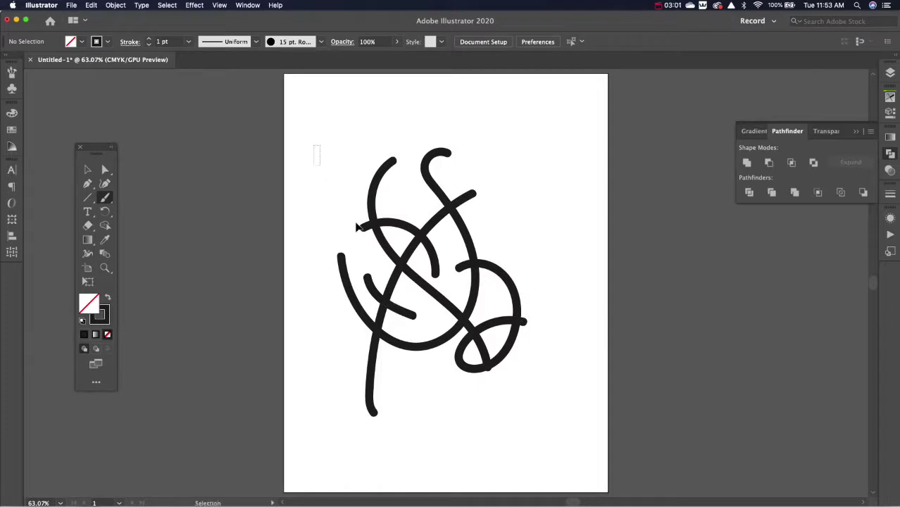
pyautogui.press('super+a')
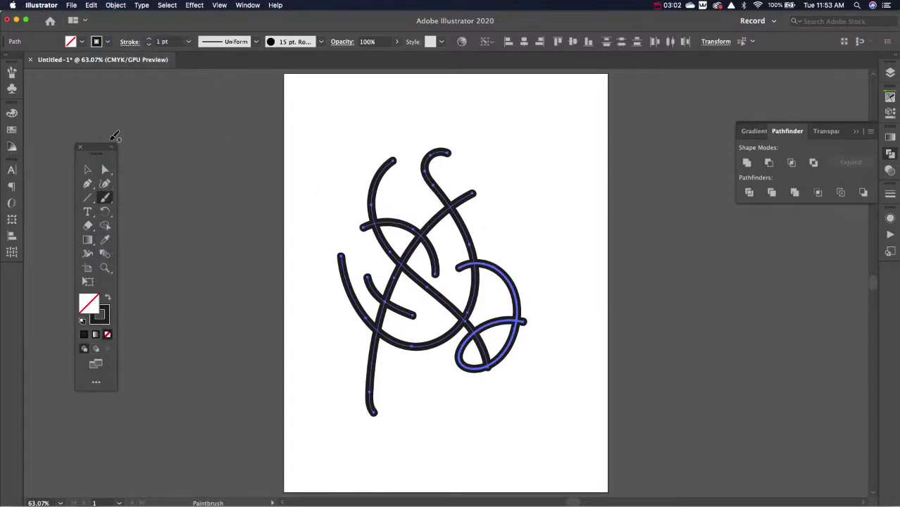
# Step: Expand the brush strokes' appearance into filled outlines
pyautogui.click(115, 5)
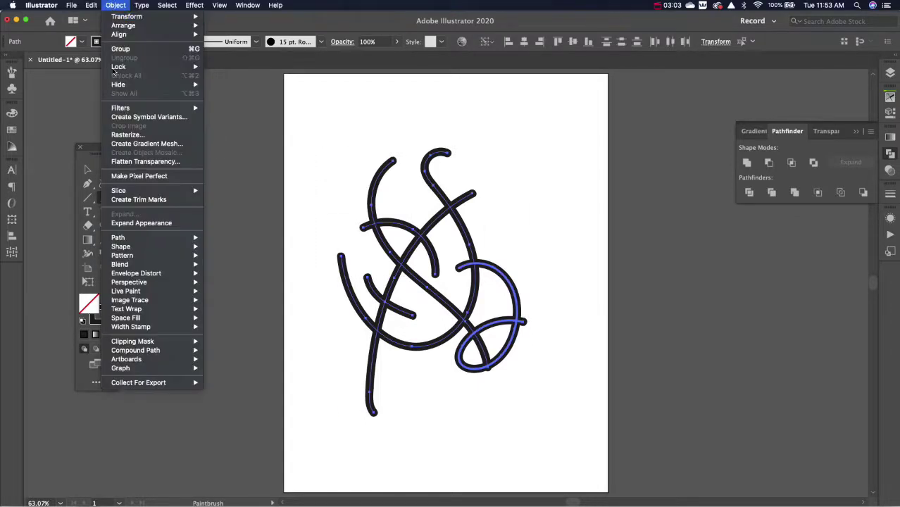
pyautogui.click(117, 223)
pyautogui.click(116, 5)
pyautogui.click(115, 5)
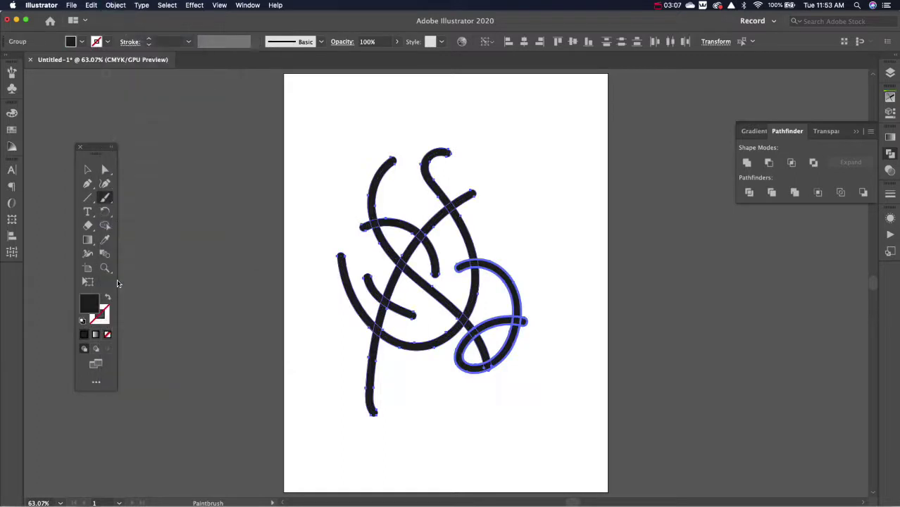
# Step: Turn the outlined strokes into a Live Paint group
pyautogui.click(115, 5)
pyautogui.moveTo(155, 291)
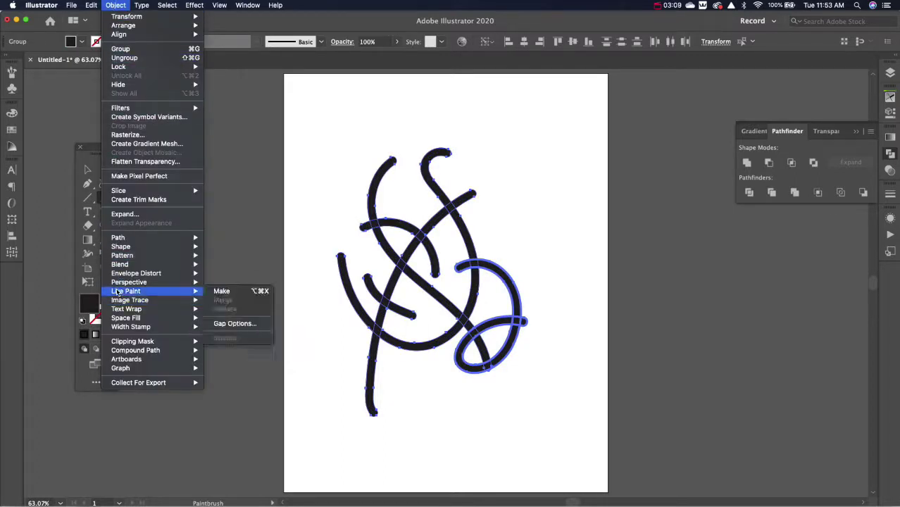
pyautogui.click(220, 291)
pyautogui.click(115, 5)
pyautogui.click(116, 5)
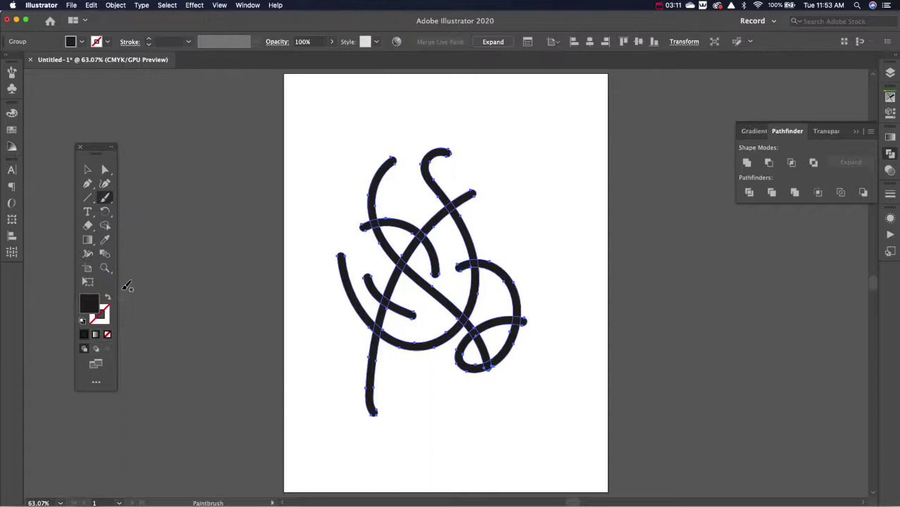
# Step: Expand the Live Paint group and ungroup it into separate pieces
pyautogui.click(116, 5)
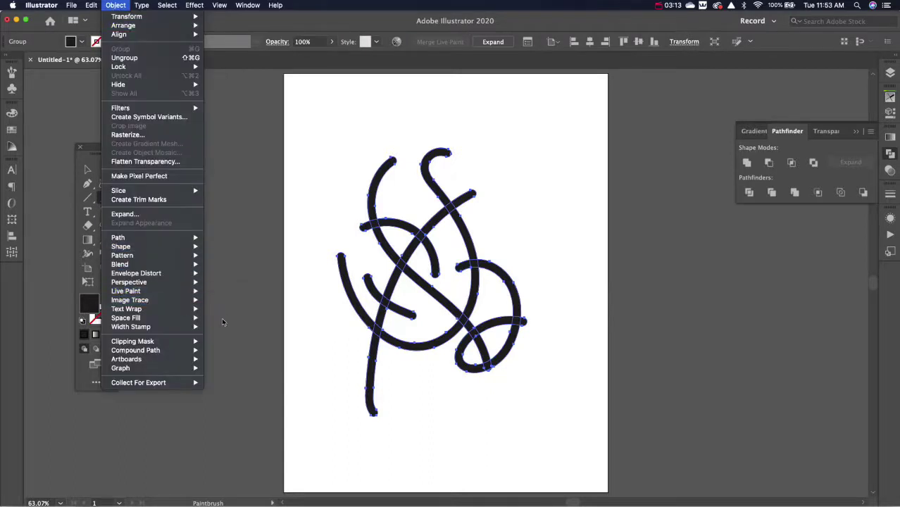
pyautogui.moveTo(161, 296)
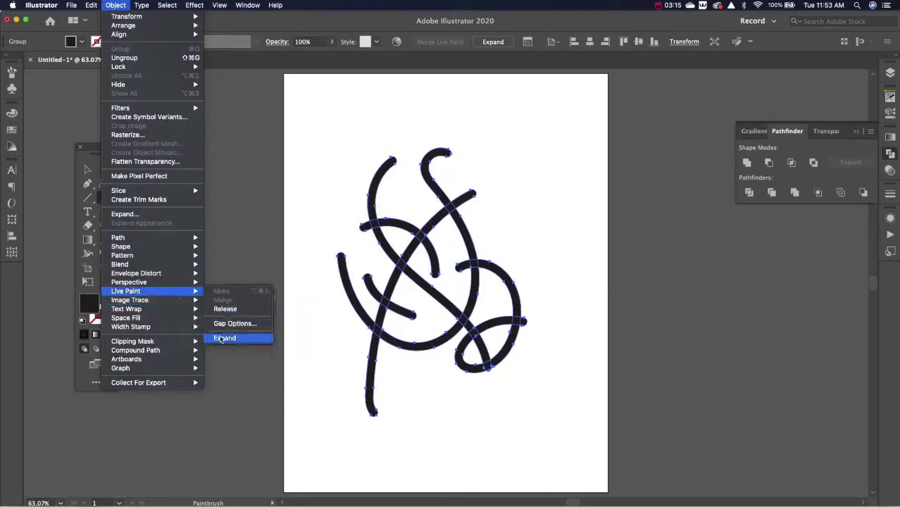
pyautogui.click(224, 338)
pyautogui.press('super+shift+g')
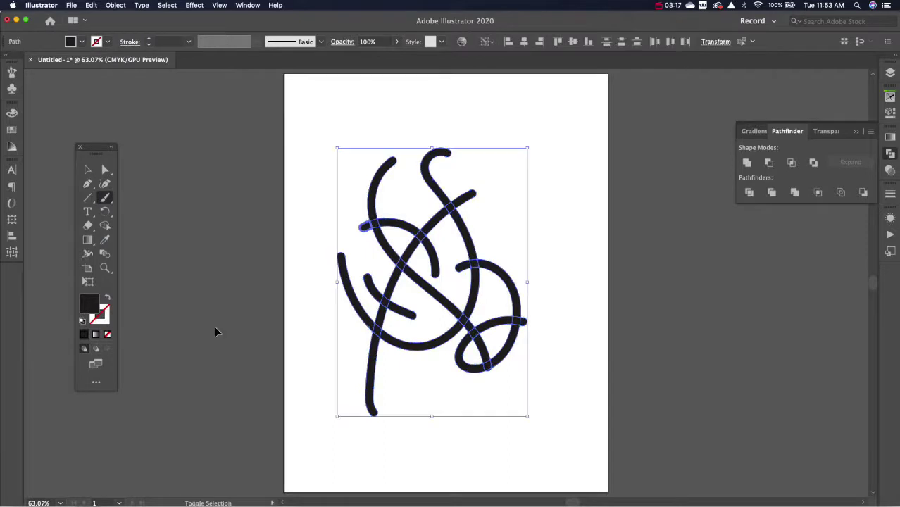
# Step: Delete the short tails and stroke tips around the upper arc, hook, middle crossing and right side
pyautogui.press('v')
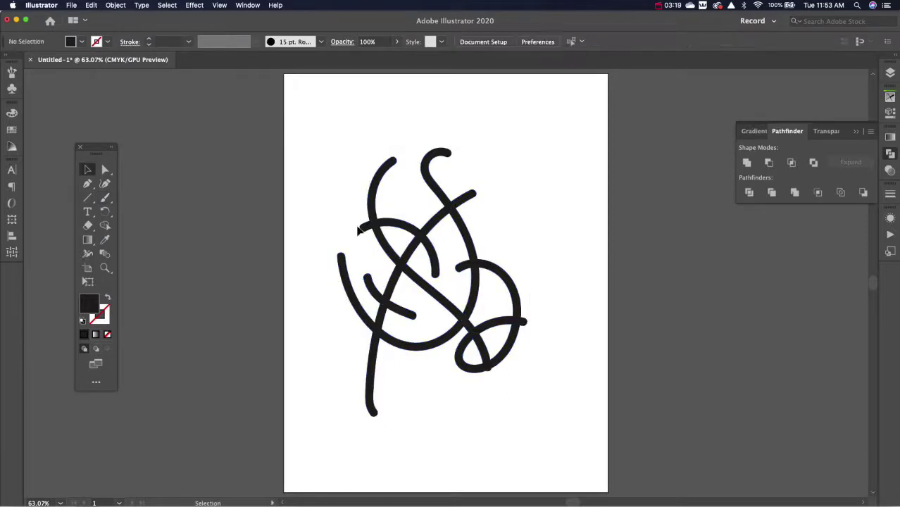
pyautogui.click(361, 227)
pyautogui.press('Delete')
pyautogui.click(437, 271)
pyautogui.press('Delete')
pyautogui.click(466, 197)
pyautogui.press('Delete')
pyautogui.click(463, 267)
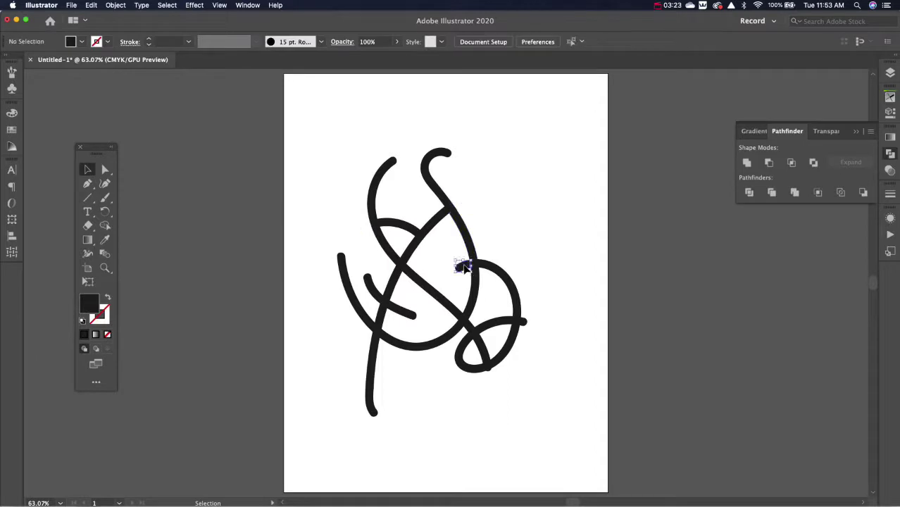
pyautogui.press('Delete')
pyautogui.click(403, 312)
pyautogui.press('Delete')
pyautogui.click(525, 321)
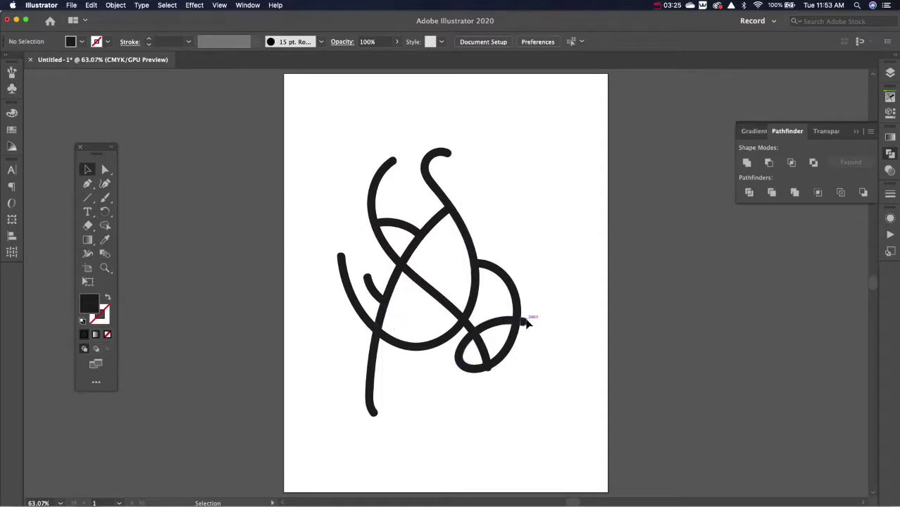
pyautogui.press('Delete')
# Step: Remove the bottom loop's tail and inner crossing, the small left hook and the long lower tail
pyautogui.click(491, 373)
pyautogui.press('Delete')
pyautogui.click(485, 360)
pyautogui.press('Delete')
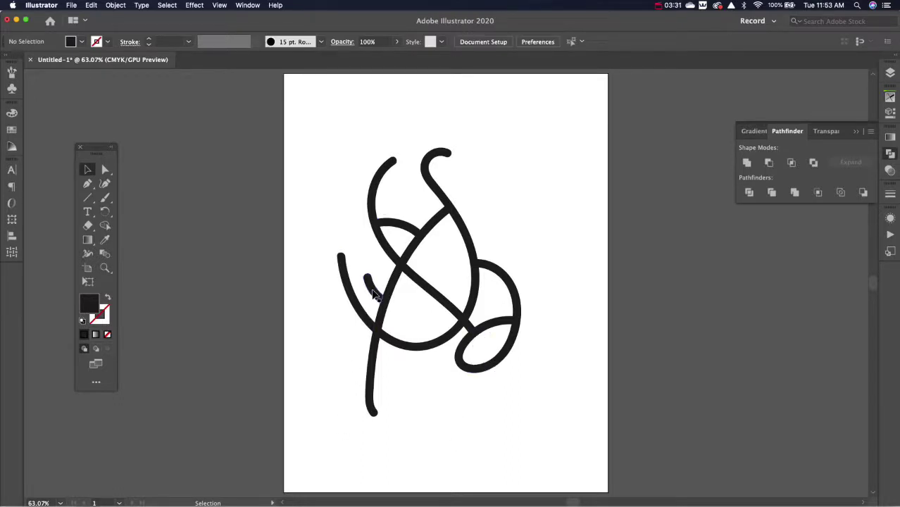
pyautogui.click(372, 290)
pyautogui.press('Delete')
pyautogui.click(373, 383)
pyautogui.press('Delete')
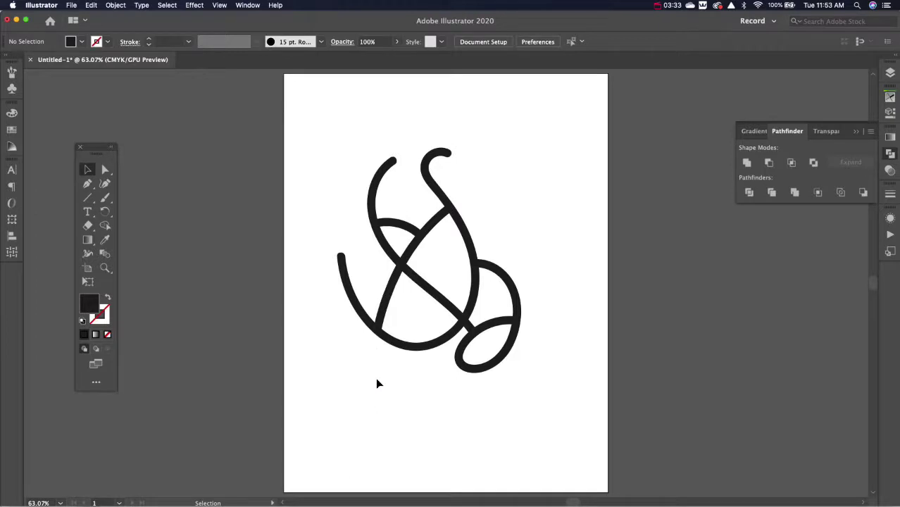
# Step: Delete the top hook, upper-left arc, arc beside the leaf and outer left arc
pyautogui.click(435, 184)
pyautogui.press('Delete')
pyautogui.click(379, 171)
pyautogui.press('Delete')
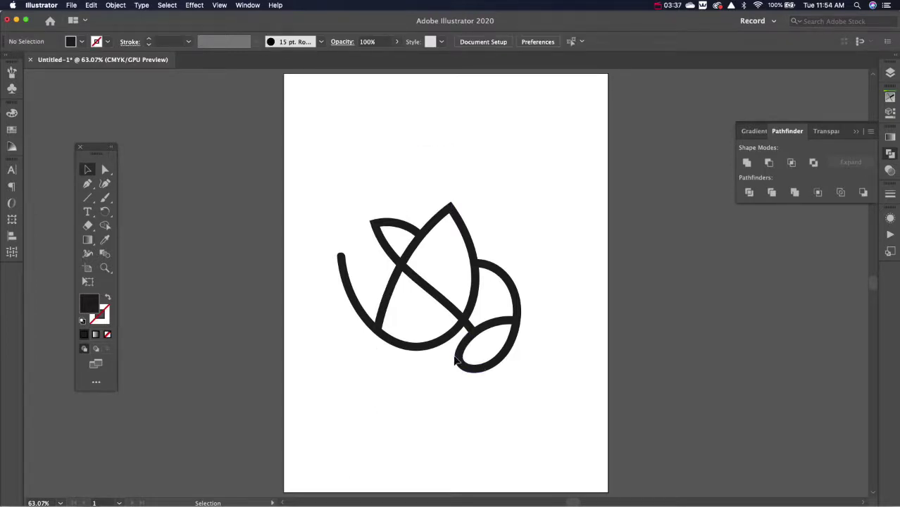
pyautogui.click(501, 275)
pyautogui.press('Delete')
pyautogui.click(346, 282)
pyautogui.press('Delete')
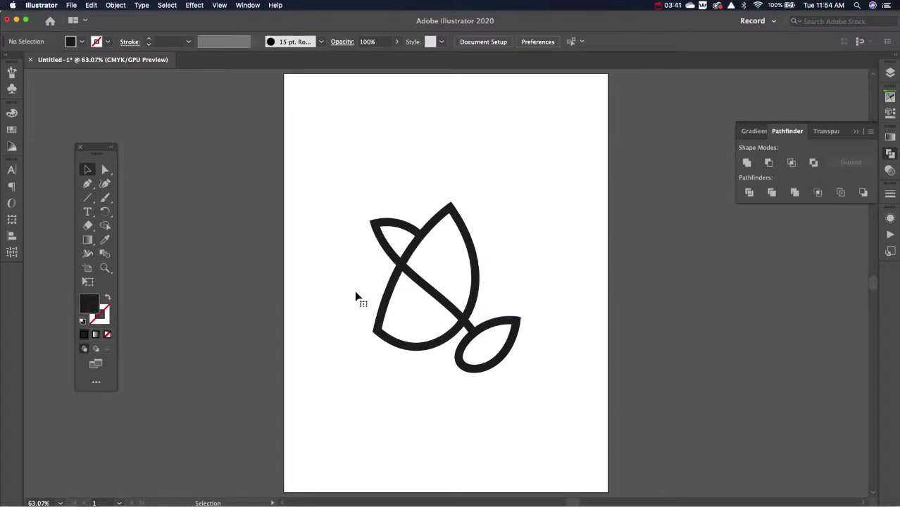